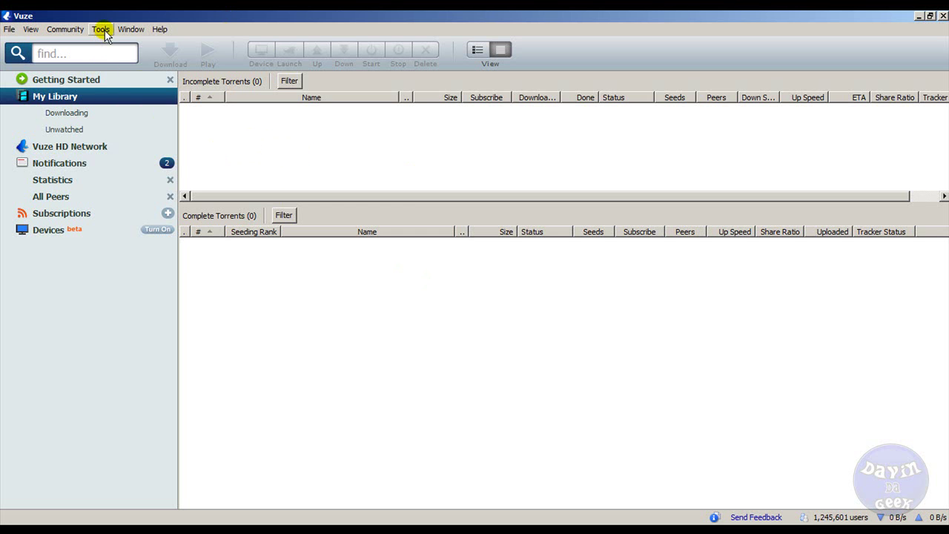
Open the IP Filters settings in the program options
left_click(100, 30)
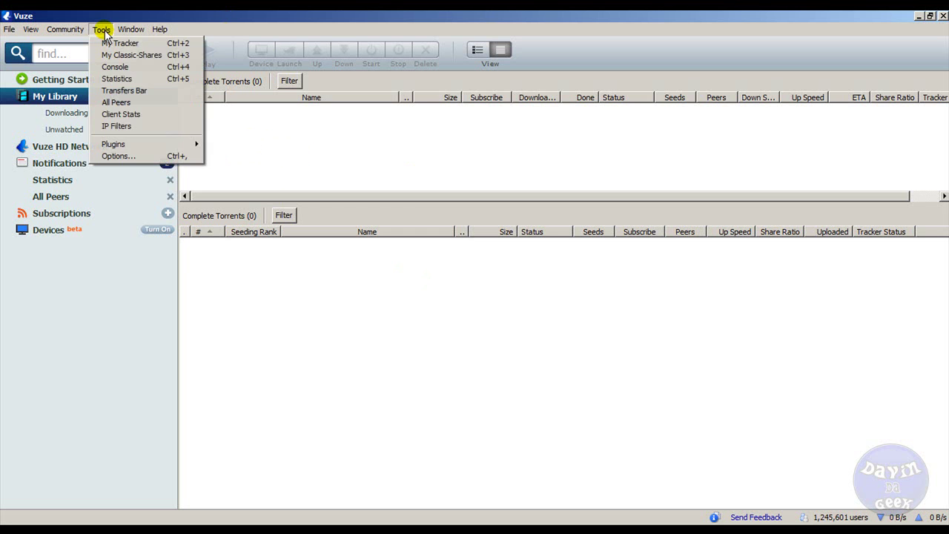
left_click(116, 157)
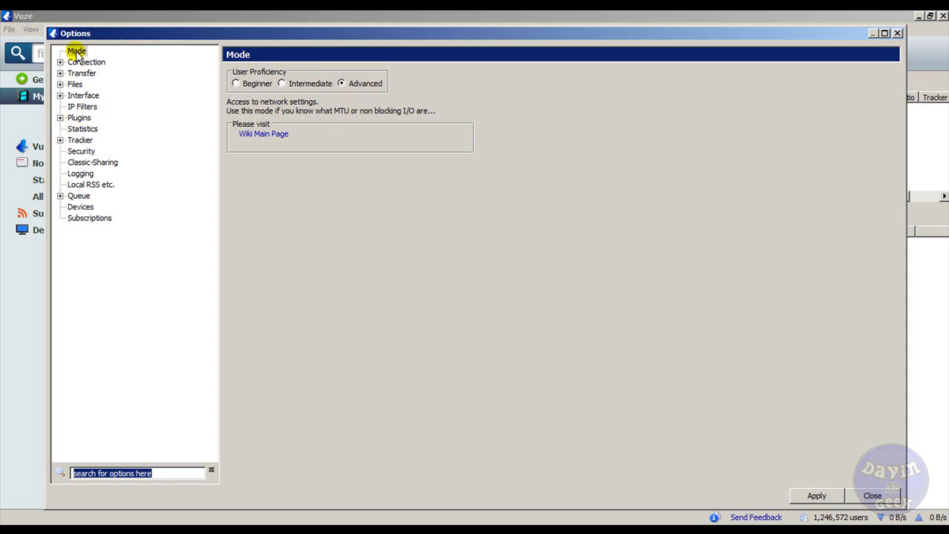
left_click(81, 109)
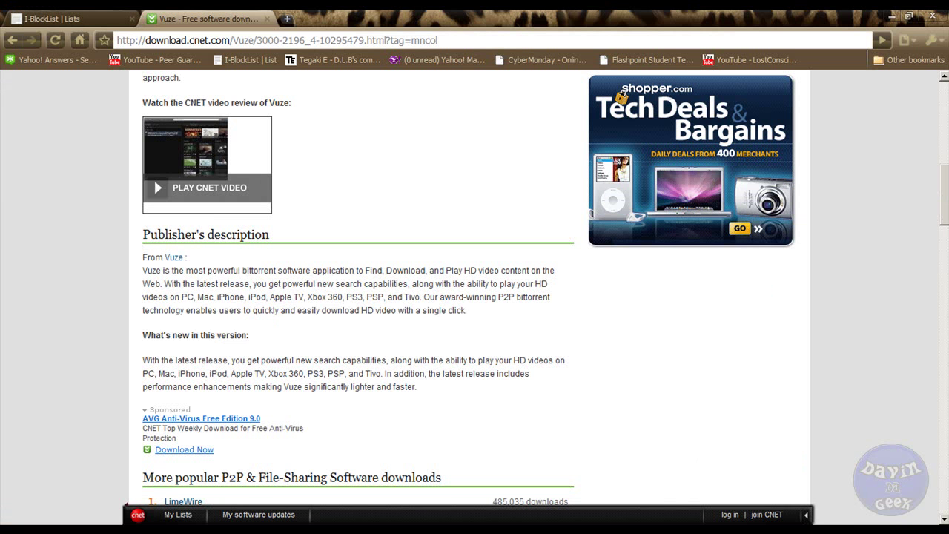
Switch to the browser and look through the I-BlockList lists page, including the information page of the level1 list
left_click(94, 20)
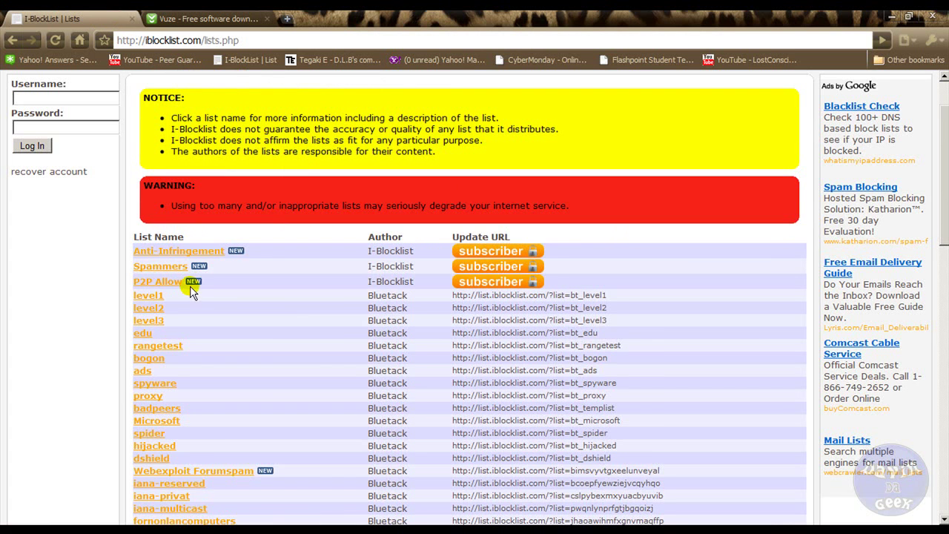
scroll(148, 286, "down", 6)
scroll(145, 286, "down", 5)
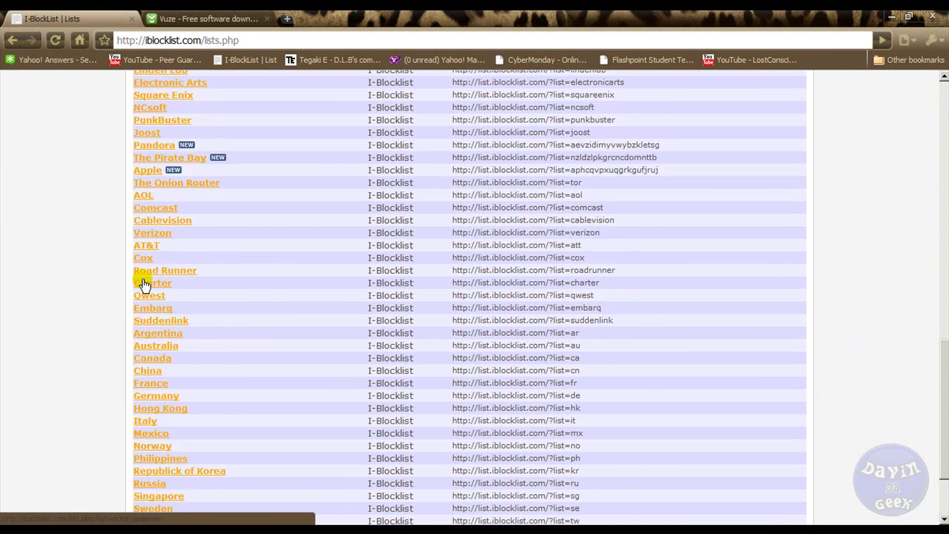
scroll(145, 286, "up", 4)
scroll(144, 284, "up", 3)
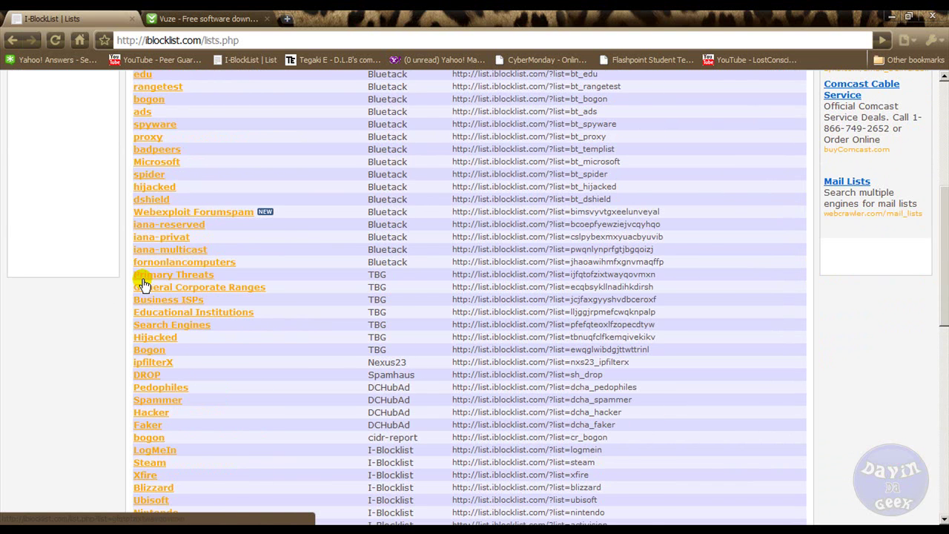
scroll(144, 285, "up", 3)
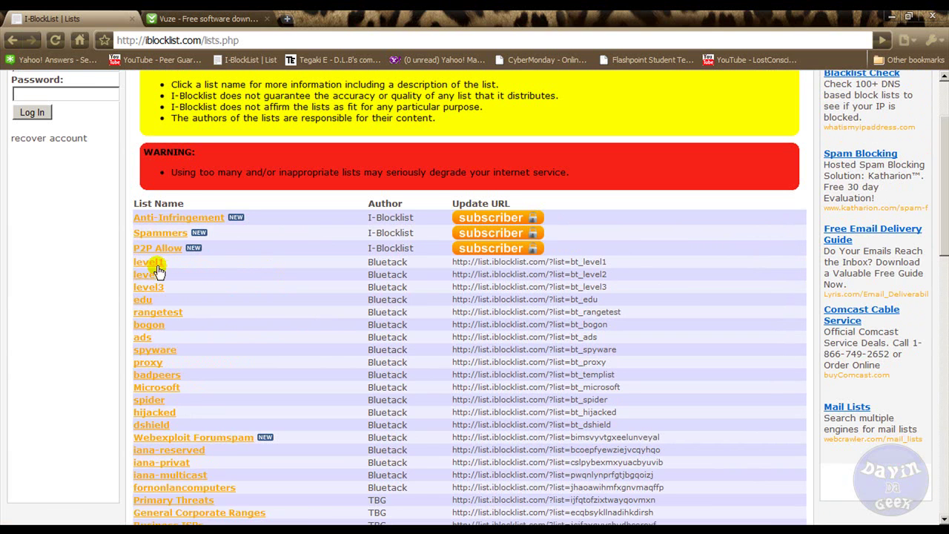
left_click(157, 263)
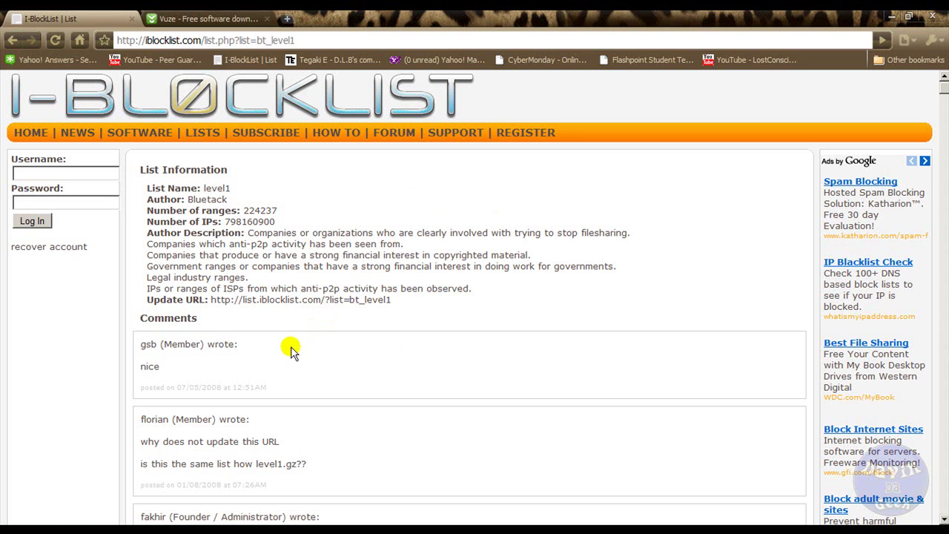
left_click(8, 41)
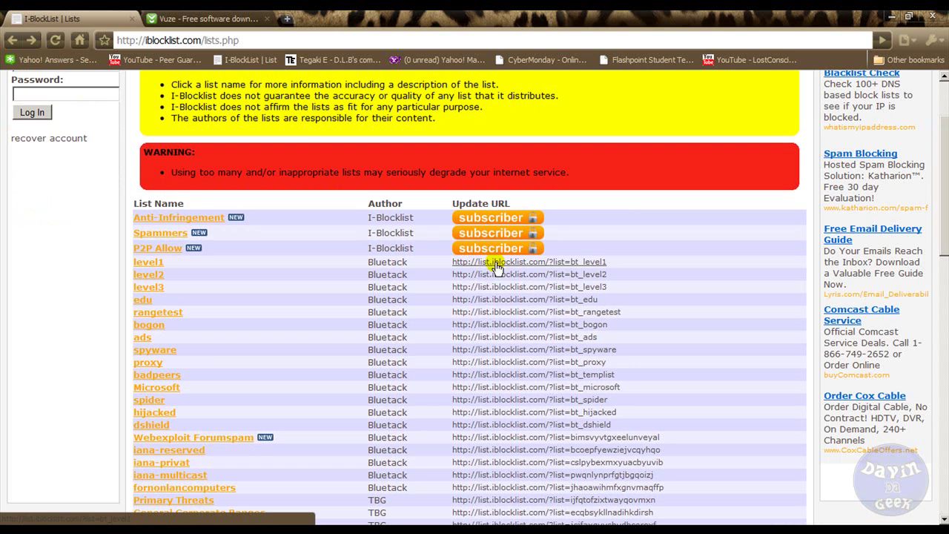
right_click(567, 262)
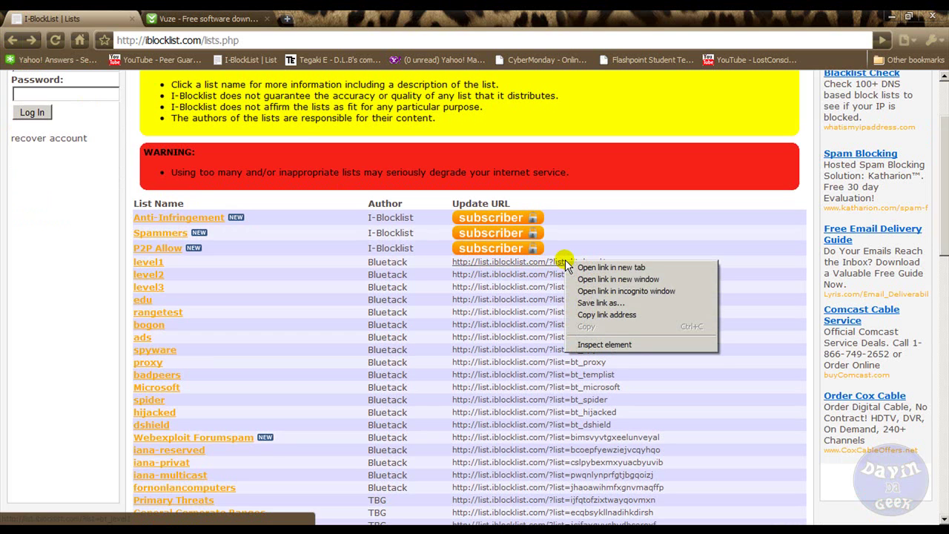
left_click(597, 317)
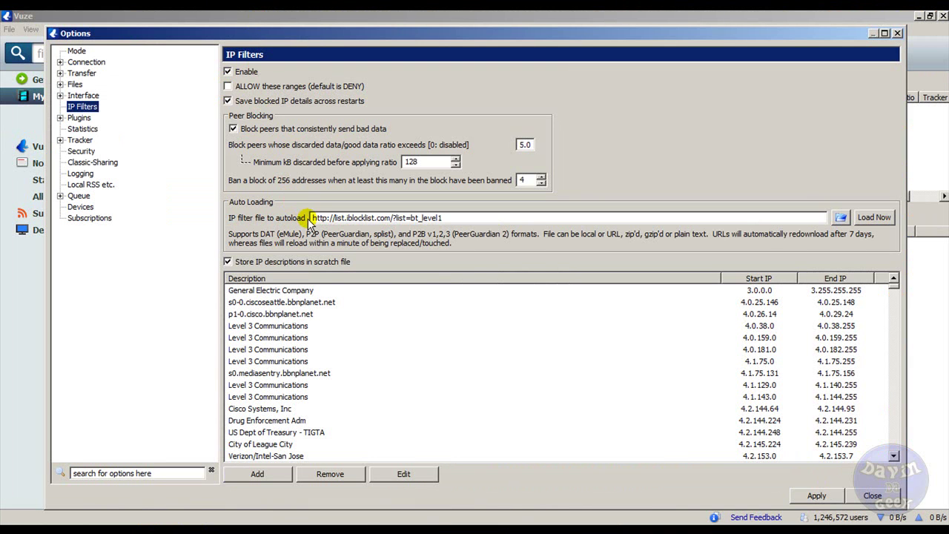
left_click_drag(397, 218, 323, 216)
right_click(322, 216)
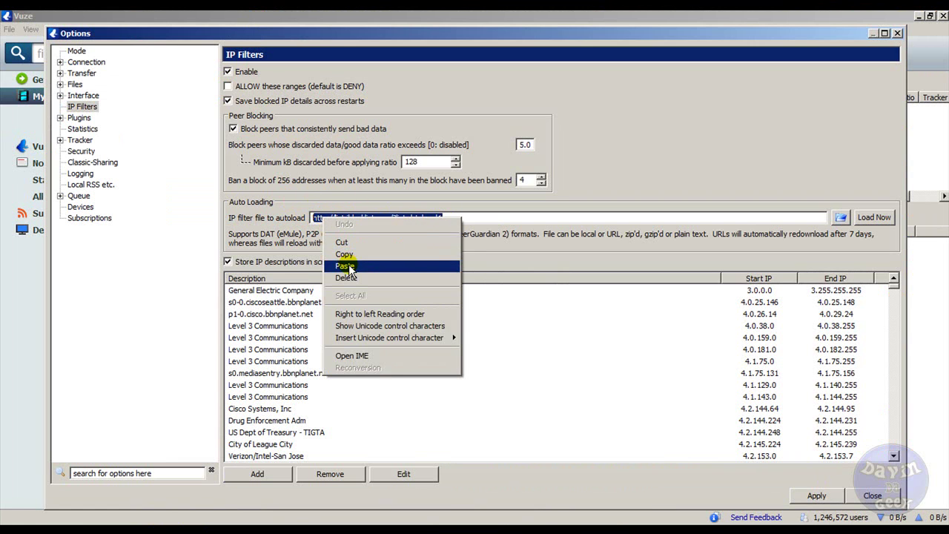
left_click(348, 265)
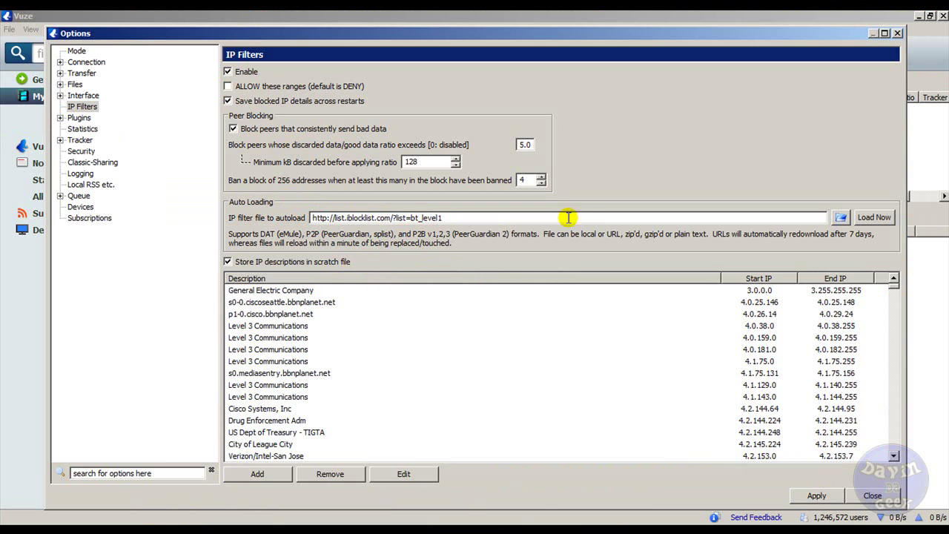
Load the IP filter list from the autoload URL immediately, and apply and close the options
left_click(879, 223)
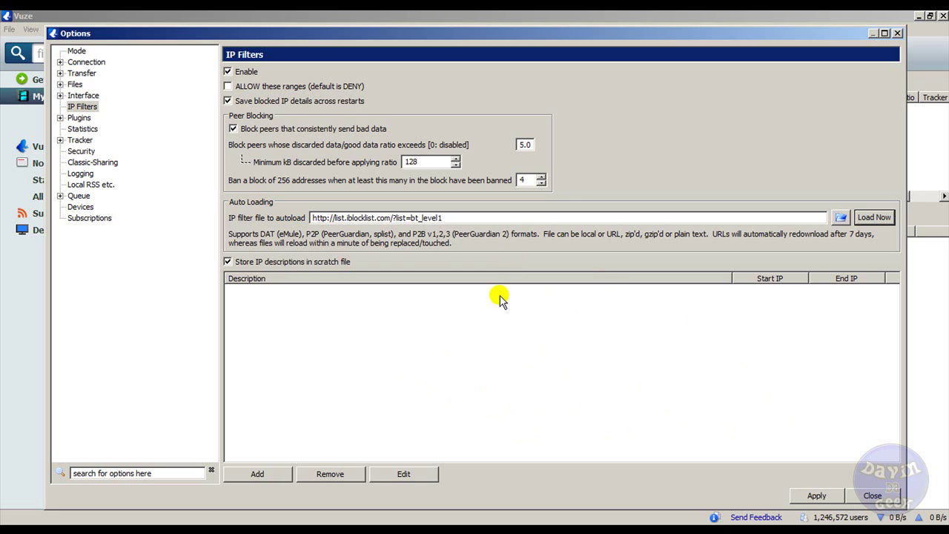
left_click(832, 497)
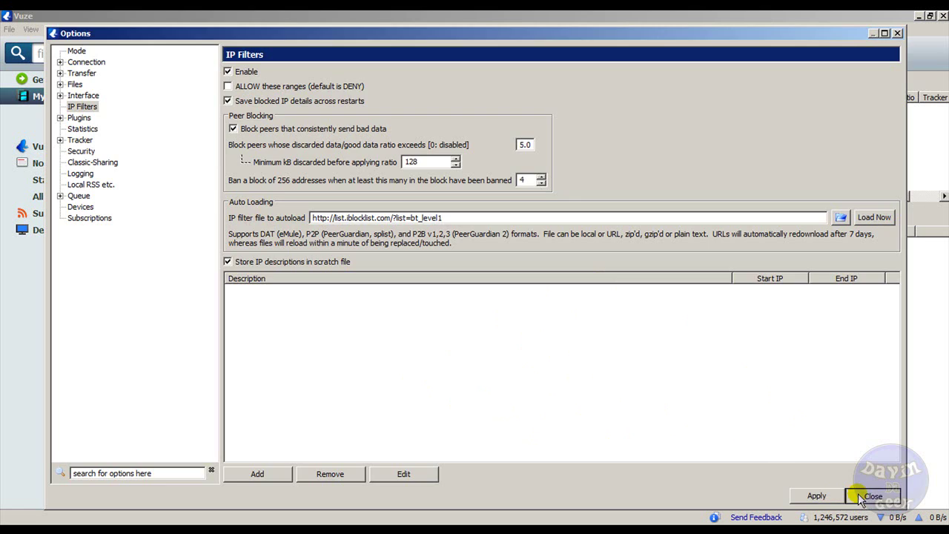
left_click(868, 496)
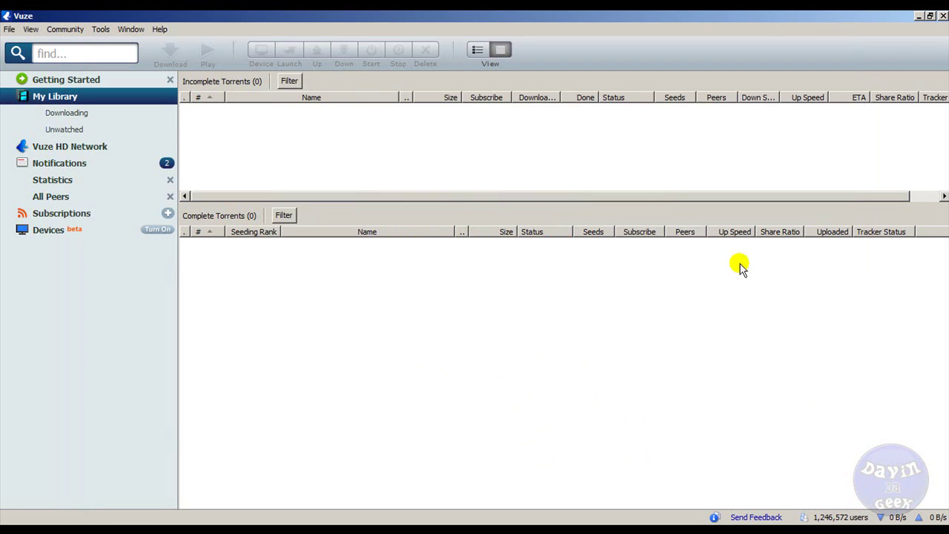
Reopen the IP Filters settings and examine the loaded IP ranges, applying and closing the options when done
left_click(101, 29)
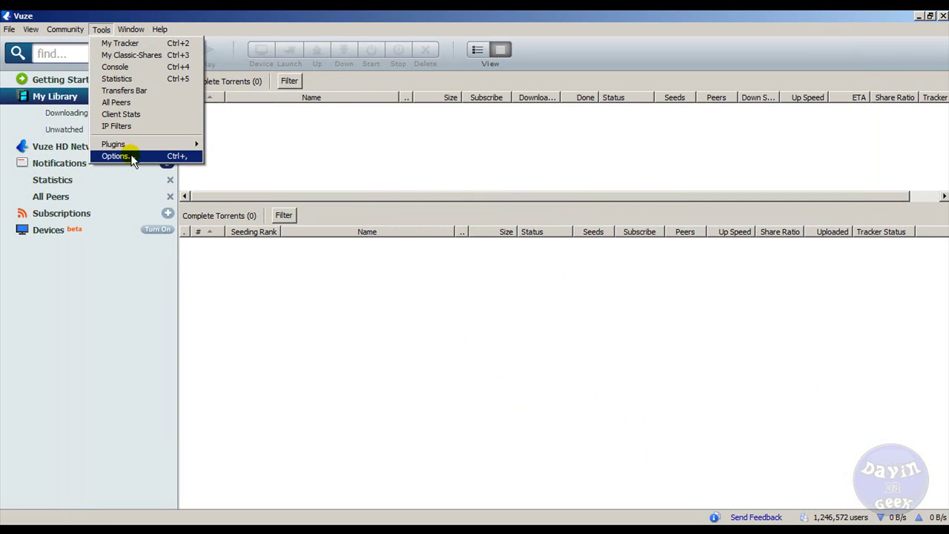
left_click(132, 158)
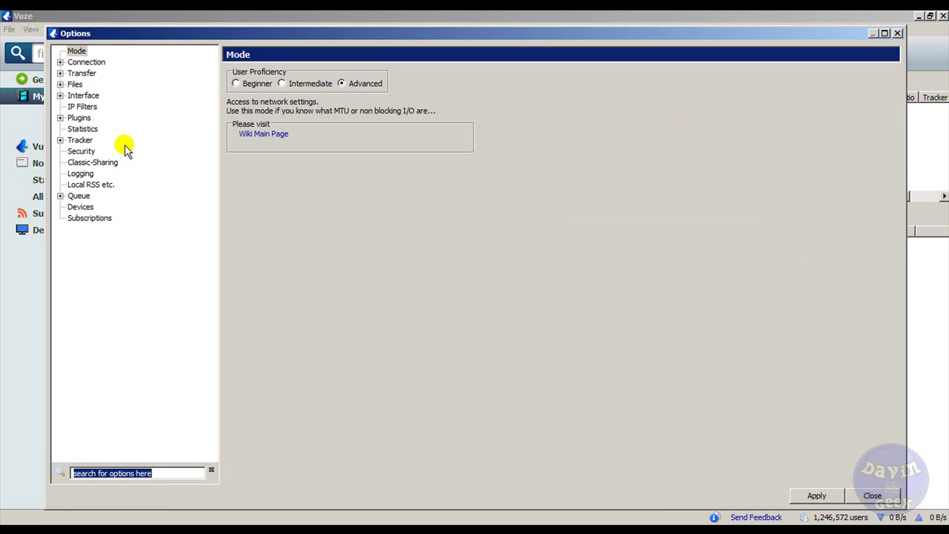
left_click(82, 107)
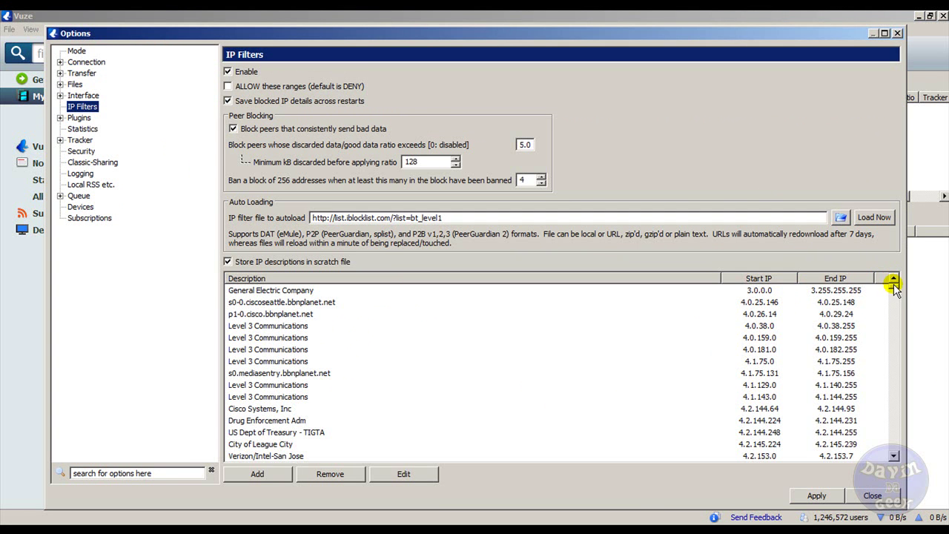
left_click_drag(893, 289, 886, 371)
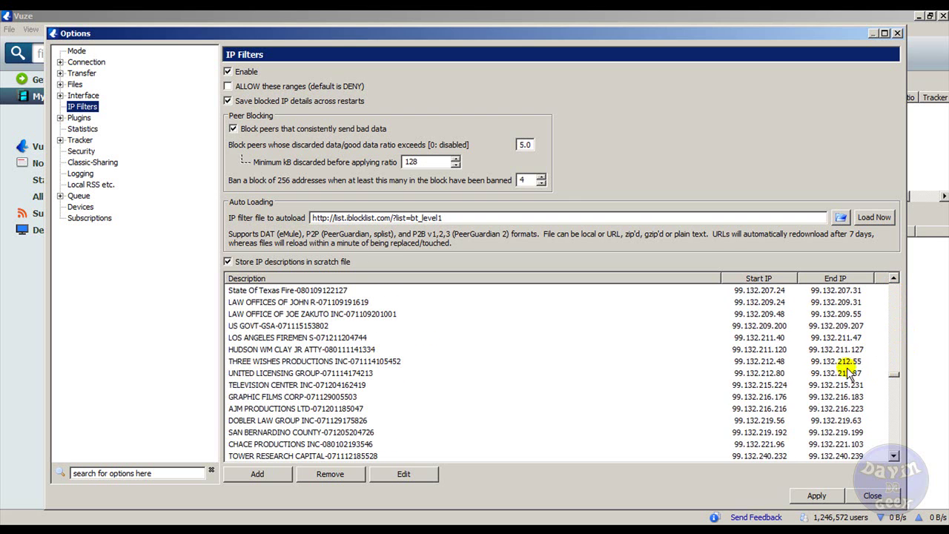
left_click(810, 497)
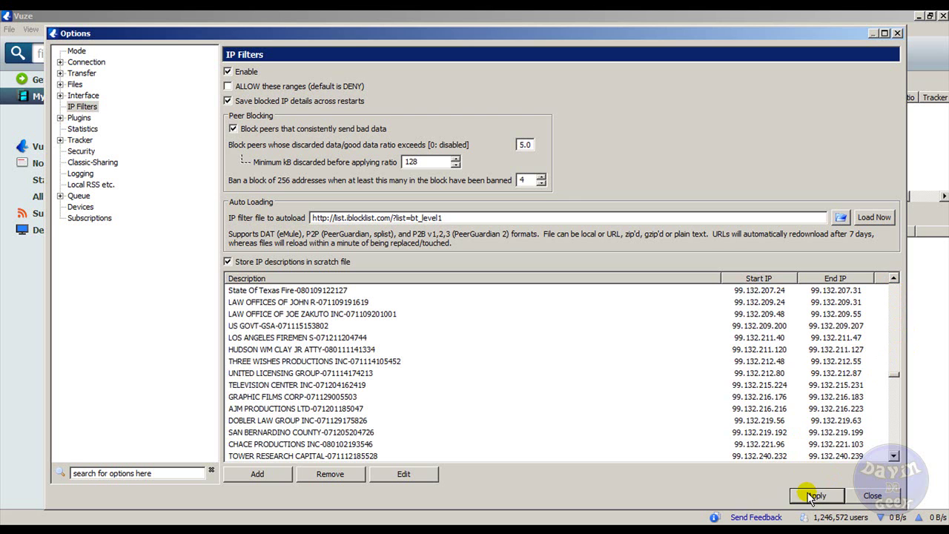
left_click(875, 496)
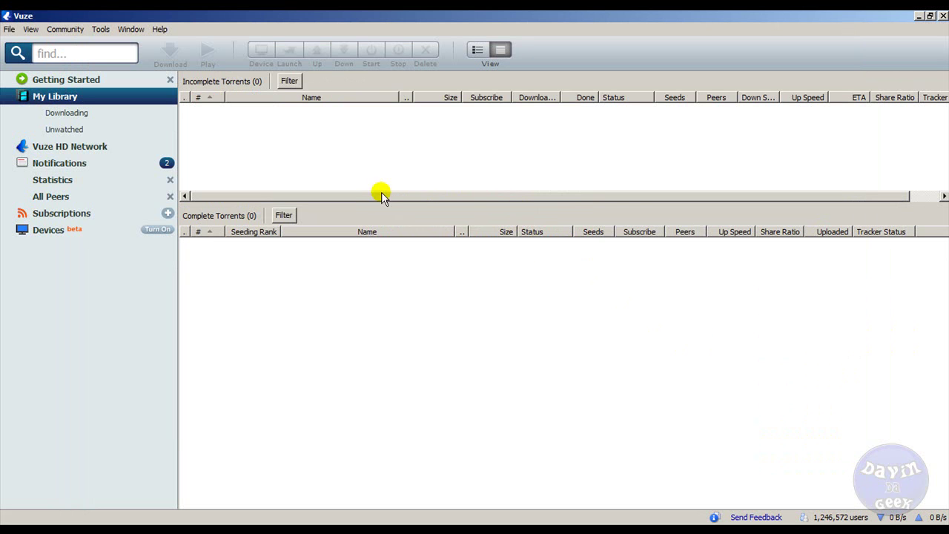
Search for torrents matching "lil wayne"
left_click(111, 54)
type("lil wayne")
key("Return")
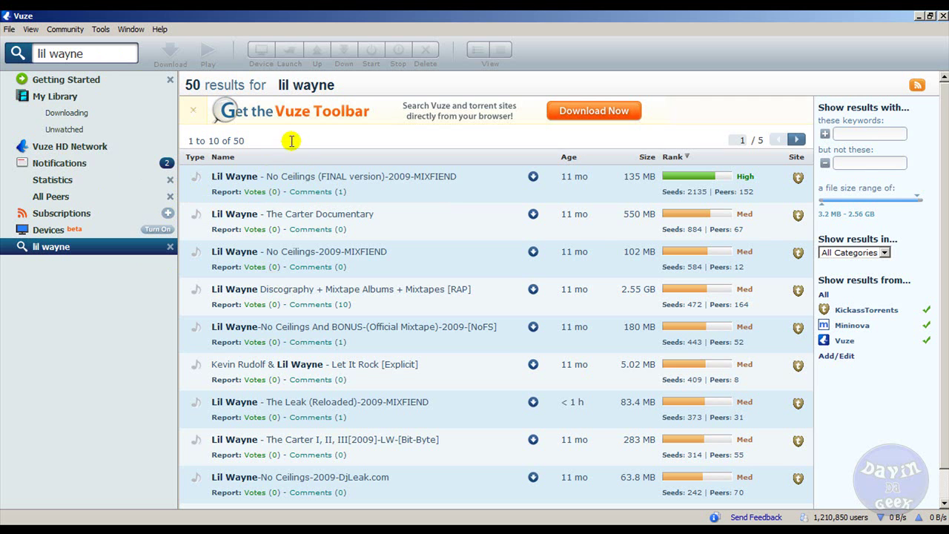
Download the torrent "Lil Wayne - No Ceilings (FINAL version)-2009-MIXFIEND" from its details page and show the active downloads
left_click(271, 182)
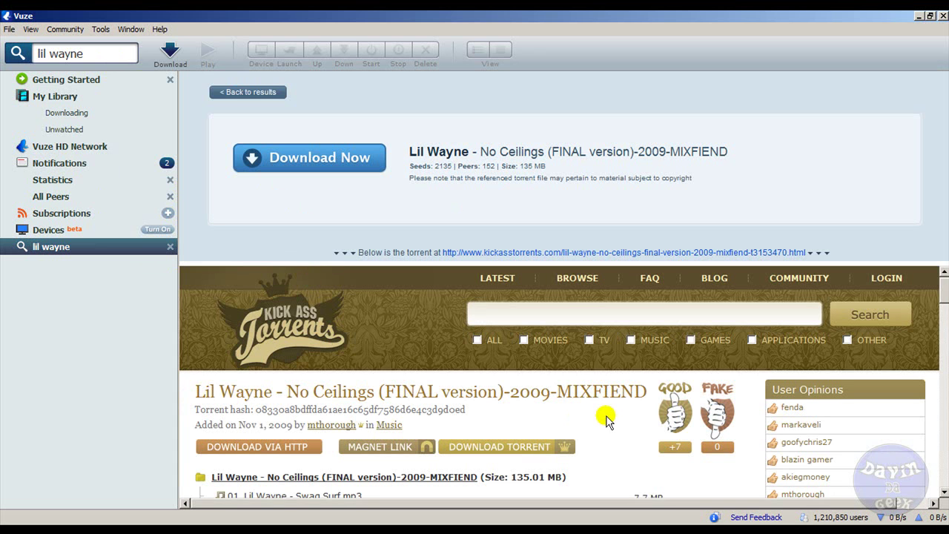
scroll(605, 419, "down", 15)
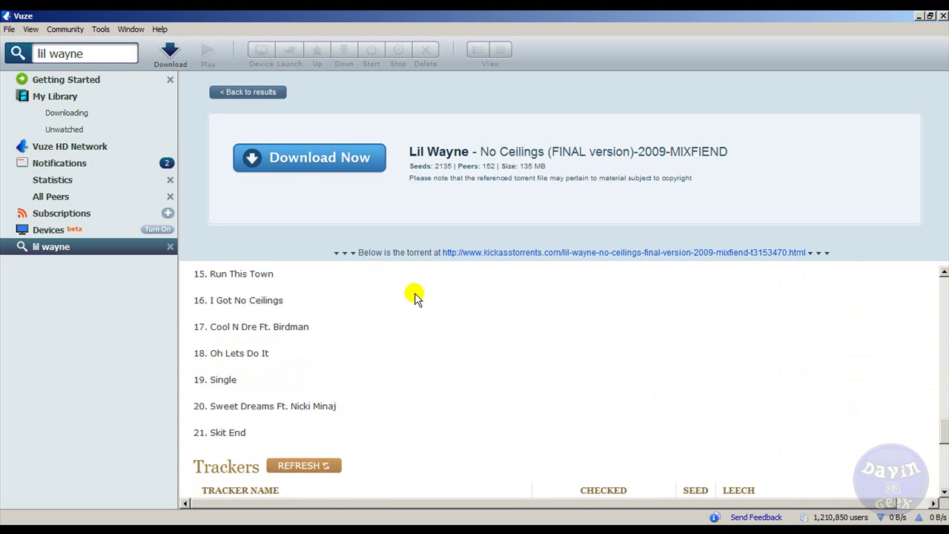
scroll(415, 293, "up", 8)
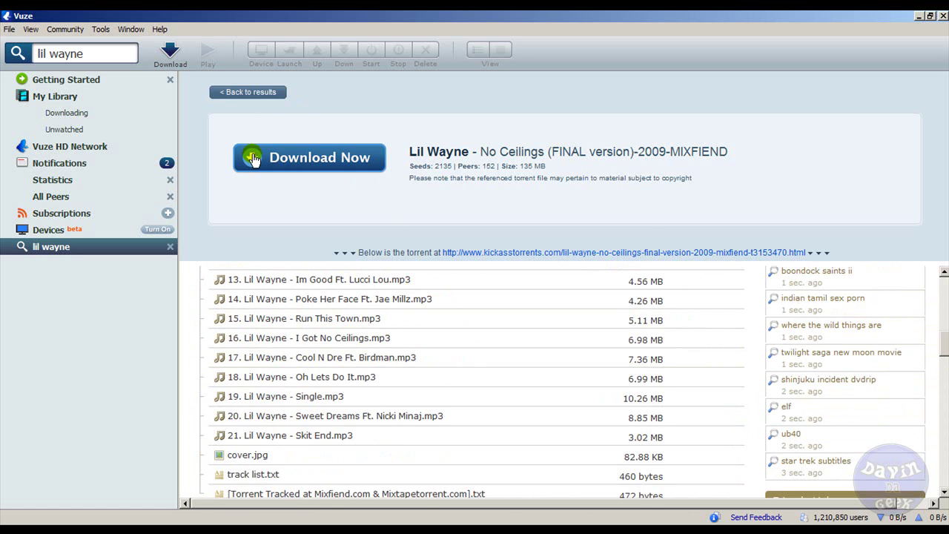
left_click(260, 163)
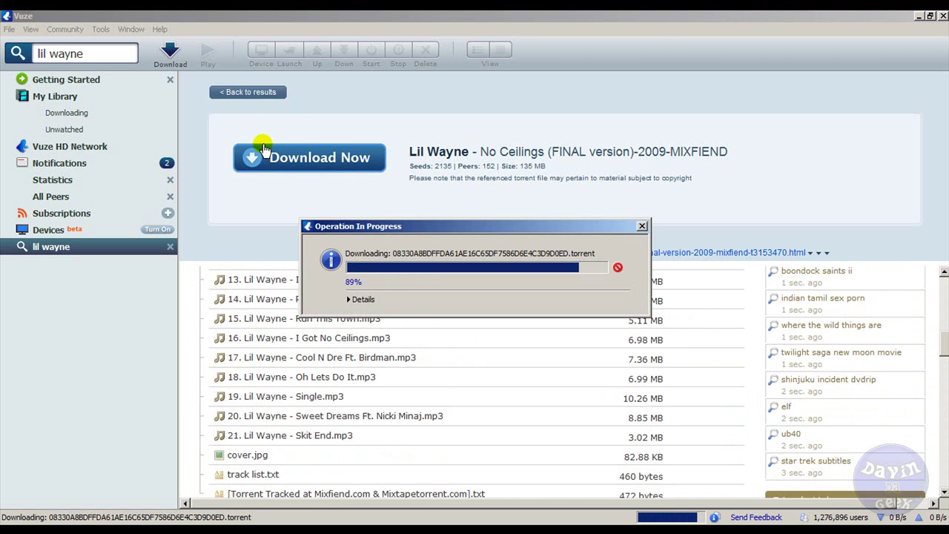
left_click(66, 113)
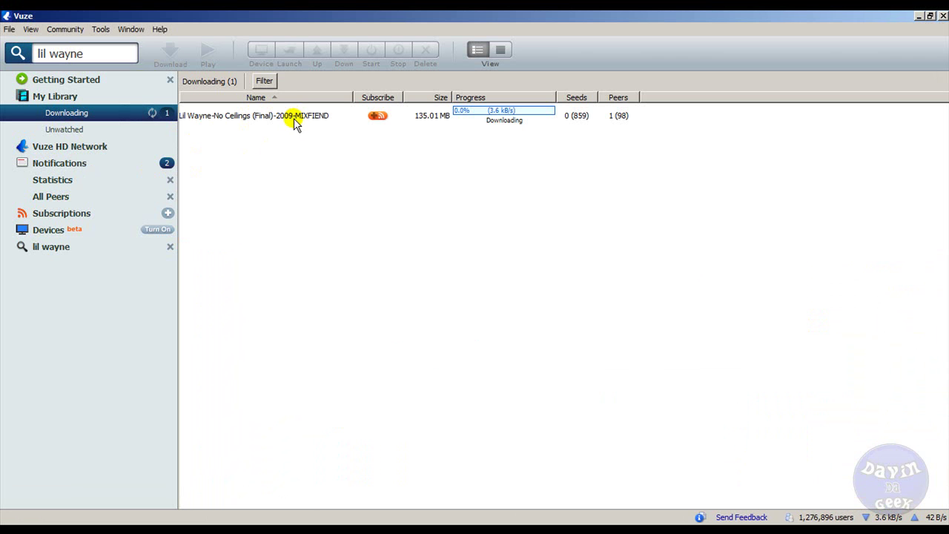
Review the IPs blocked by the filters and the list of all connected peers, returning to the active downloads
left_click(101, 30)
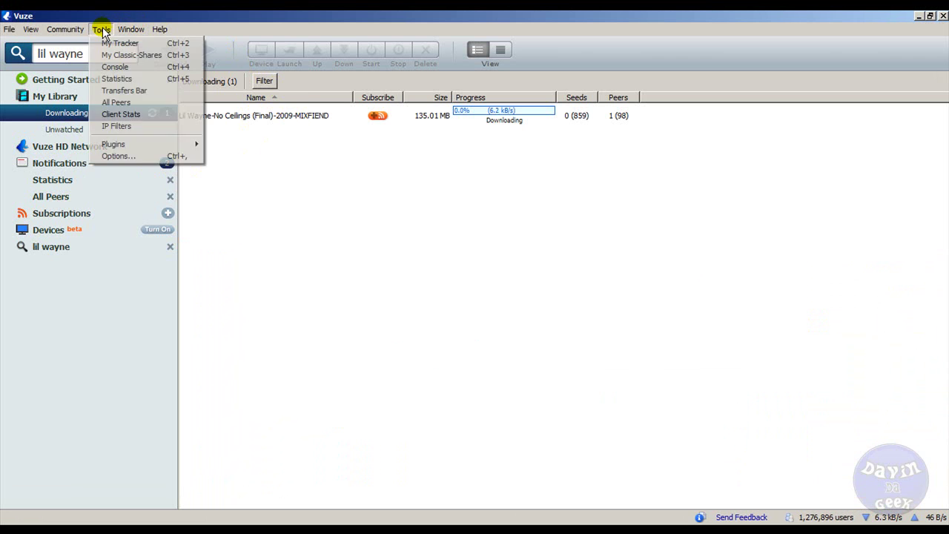
left_click(122, 128)
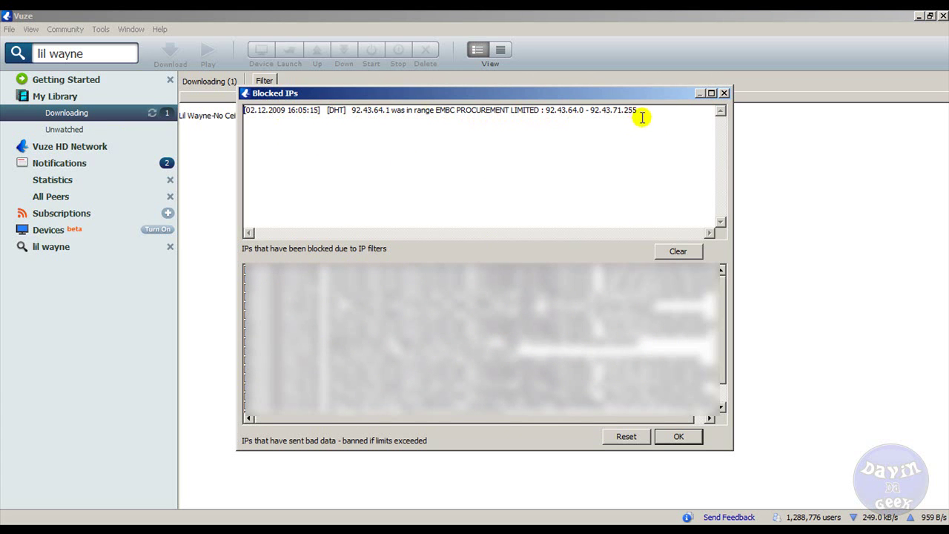
left_click(724, 93)
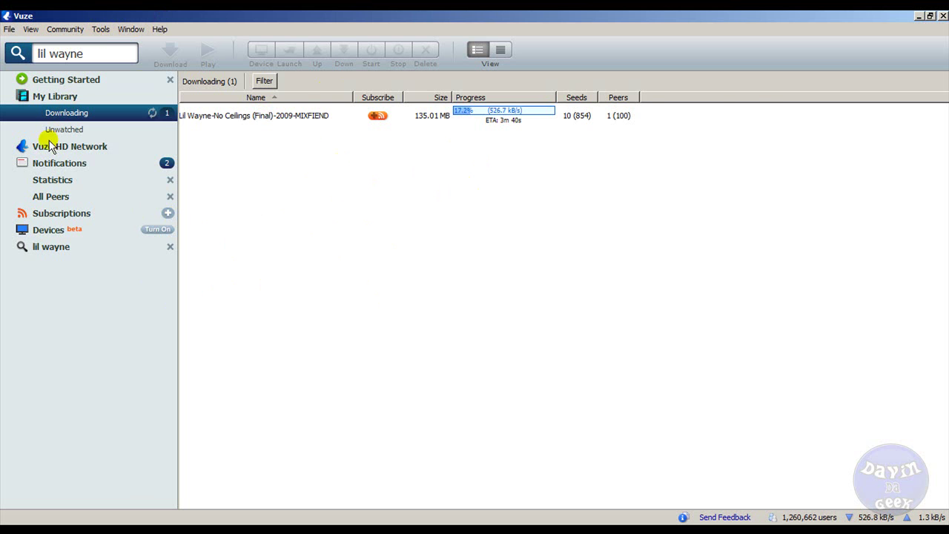
left_click(55, 197)
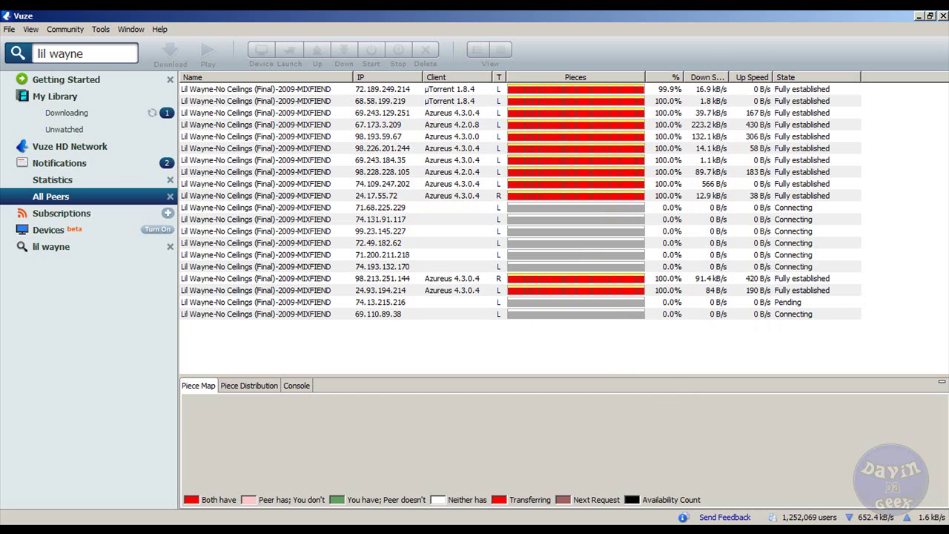
left_click(66, 112)
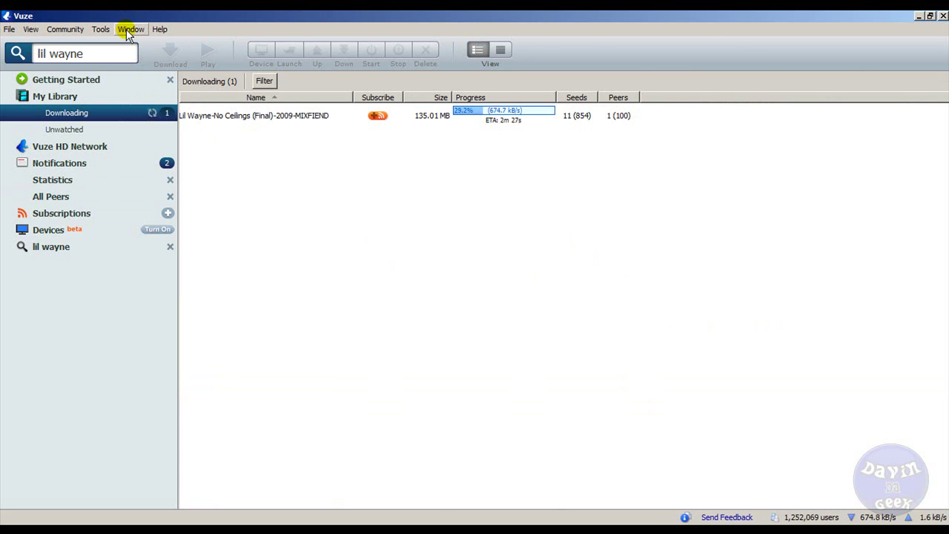
Reopen the options at the IP Filters settings to view the blocked IP ranges during the download
left_click(127, 29)
mouse_move(99, 29)
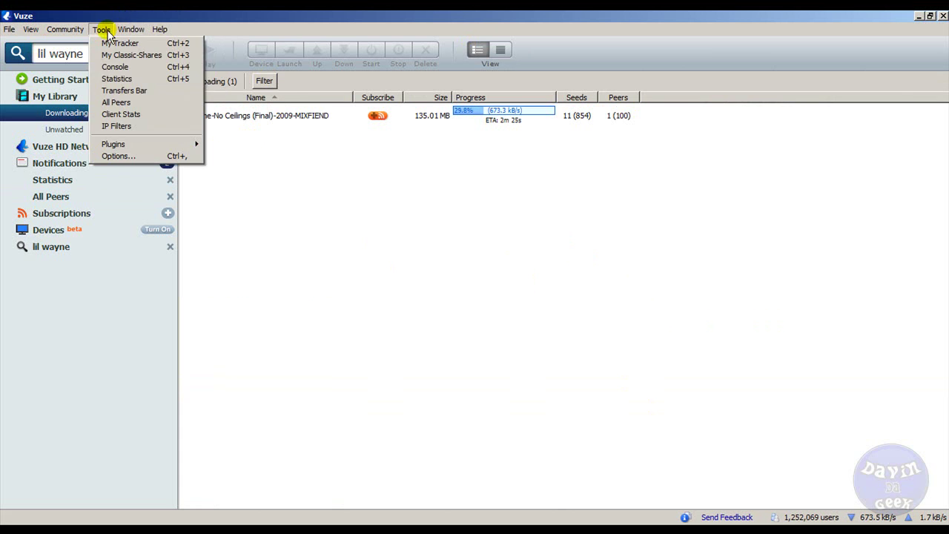
left_click(122, 153)
left_click(83, 106)
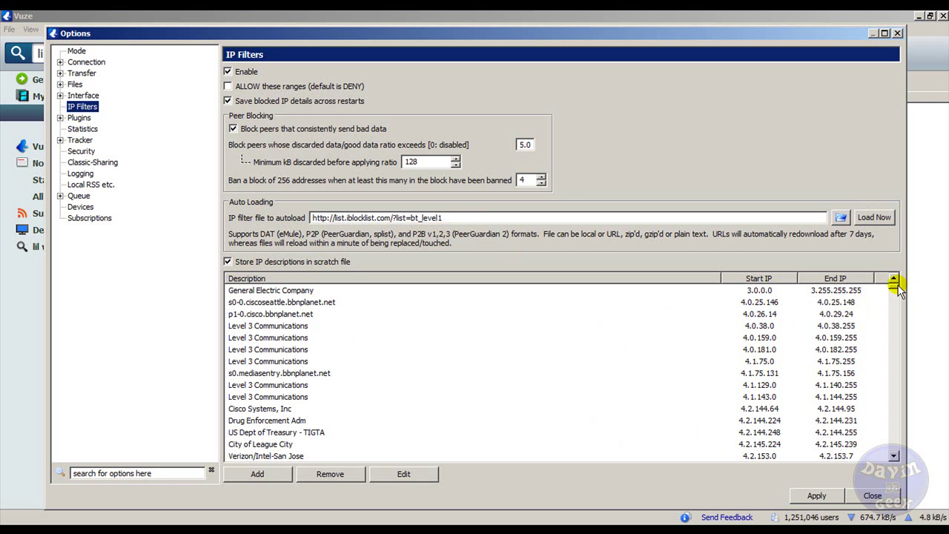
Look further down the list of blocked IP ranges and close the options
left_click_drag(896, 285, 891, 359)
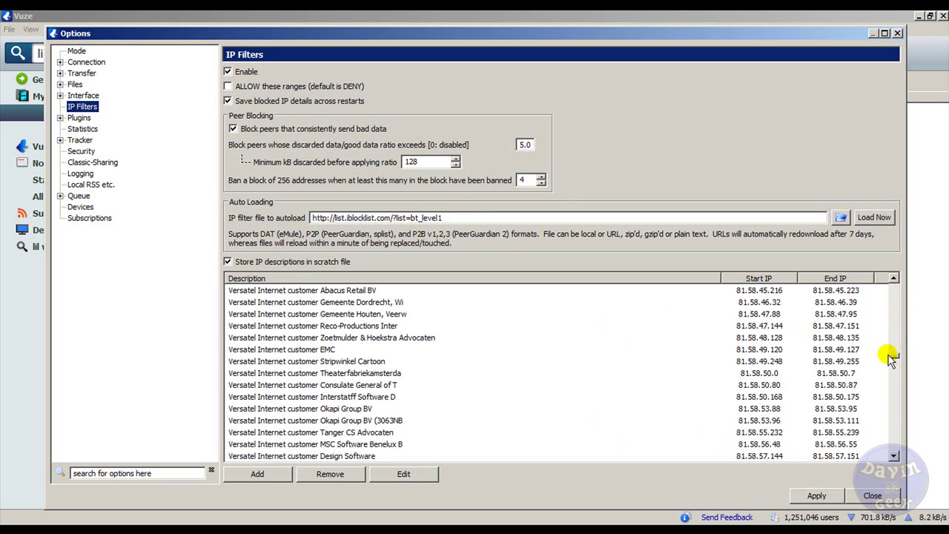
left_click(898, 34)
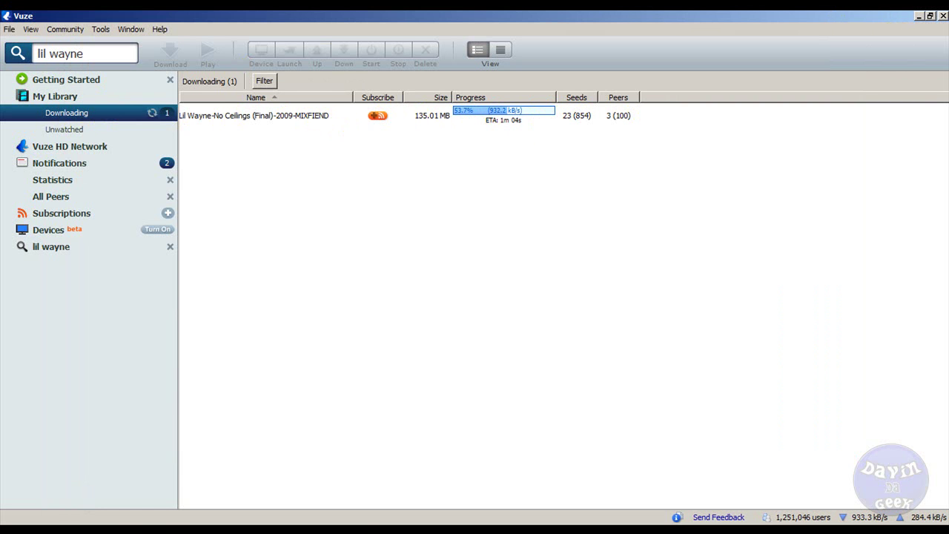
Switch to the browser and look through the available block lists and their update URLs on the I-BlockList lists page
key("alt+Tab")
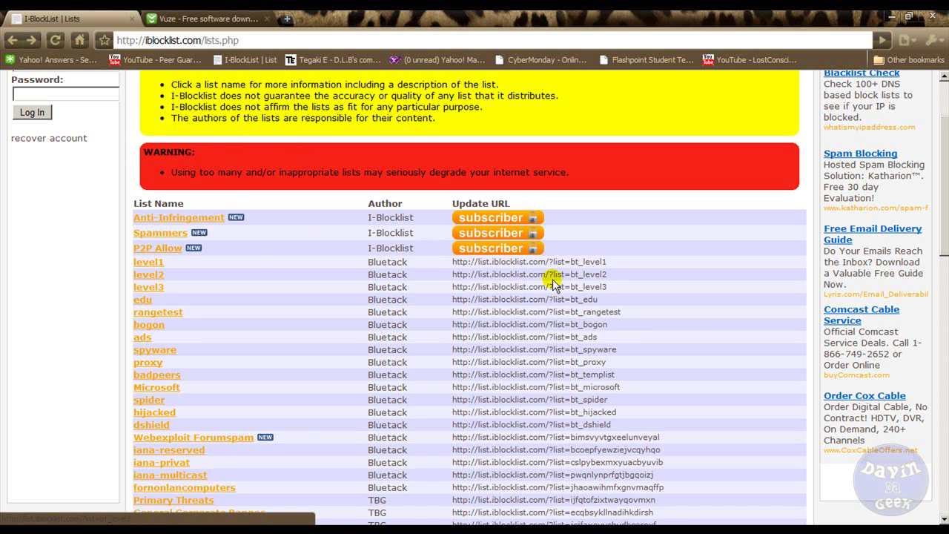
scroll(400, 347, "down", 6)
scroll(382, 345, "down", 5)
scroll(382, 343, "up", 11)
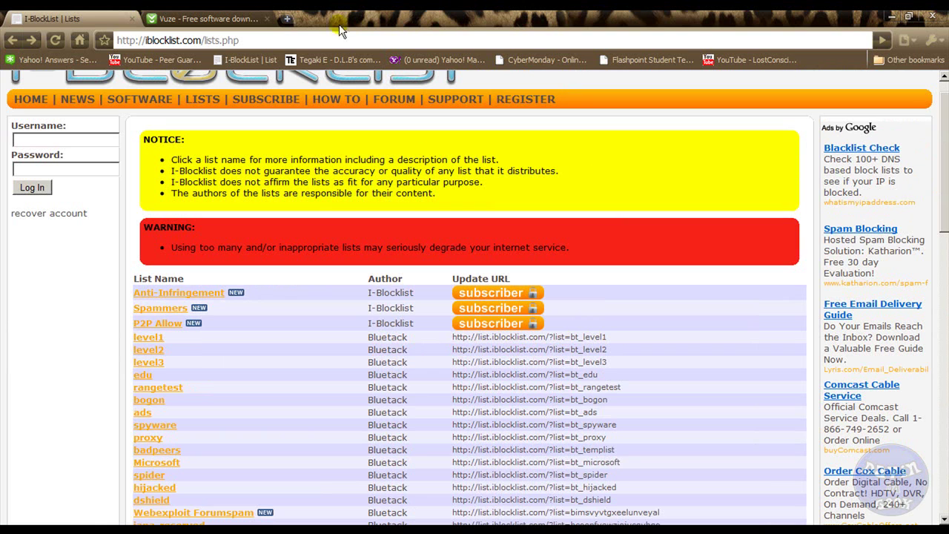
Switch back to Vuze, dismiss the download notification and show the unwatched items in the library
key("alt+Tab")
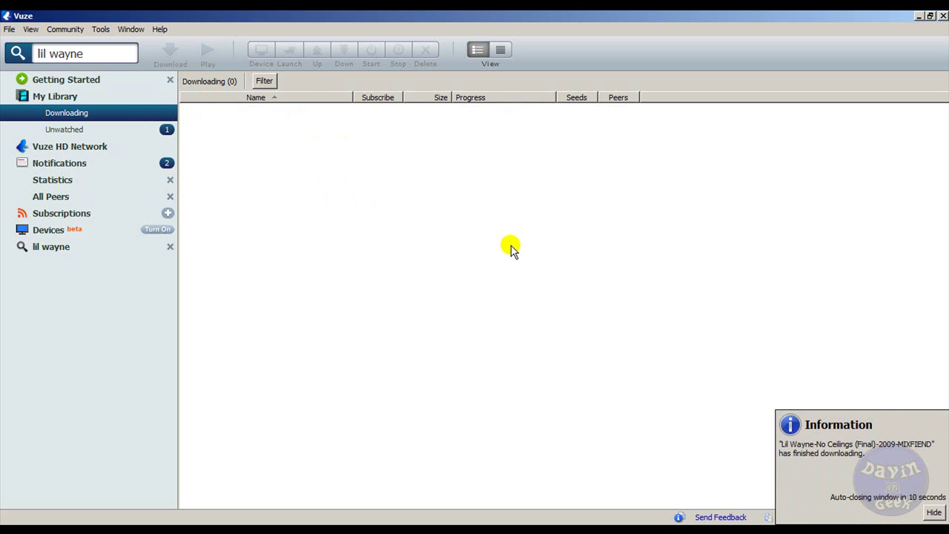
left_click(933, 513)
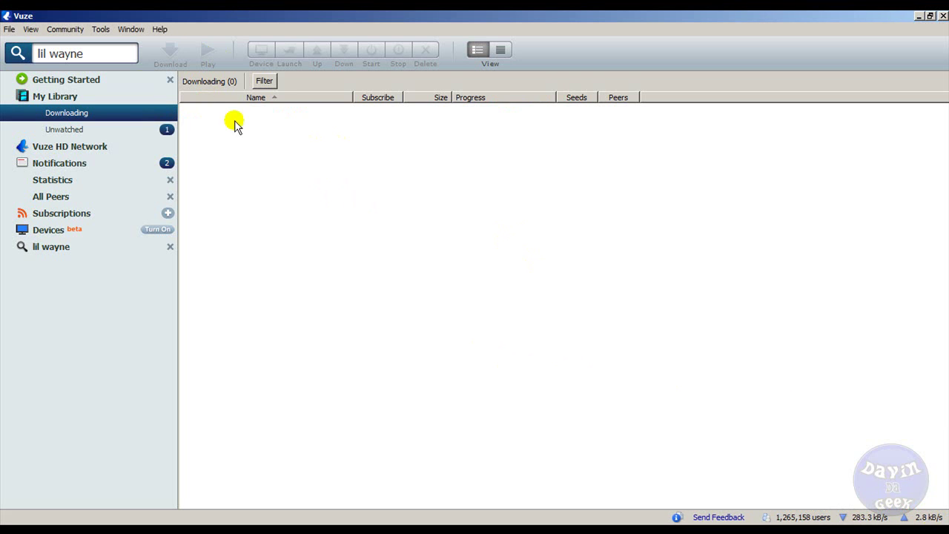
left_click(64, 130)
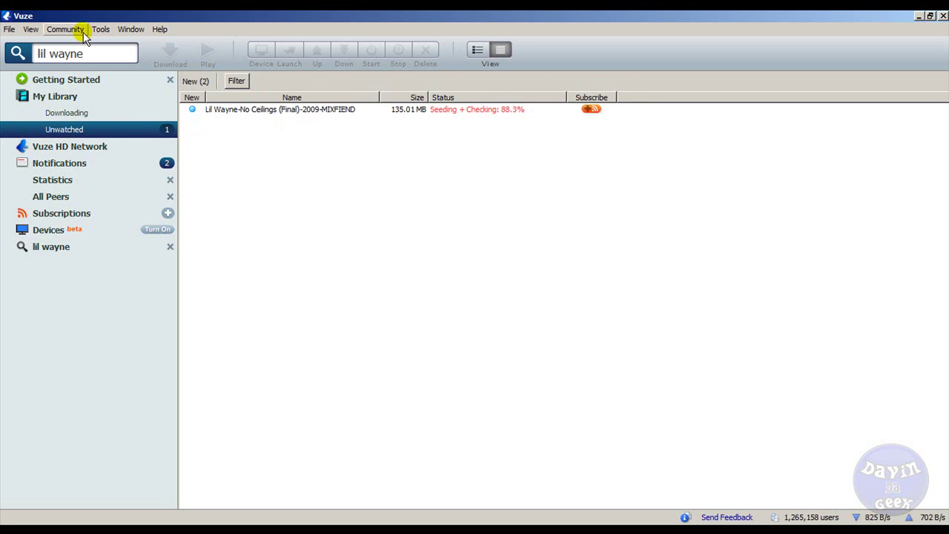
Reopen the options at the IP Filters settings to review the loaded ranges, closing the options when done
left_click(99, 32)
left_click(145, 165)
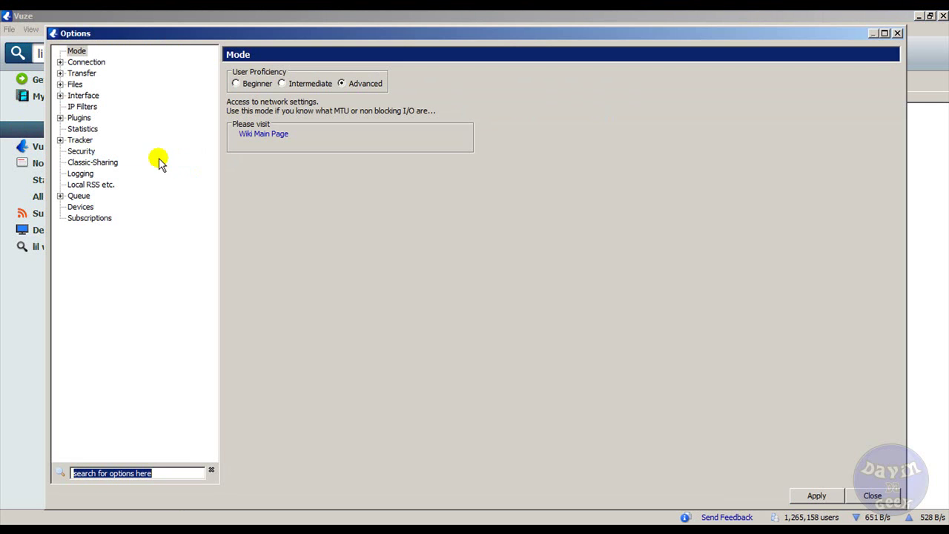
left_click(82, 107)
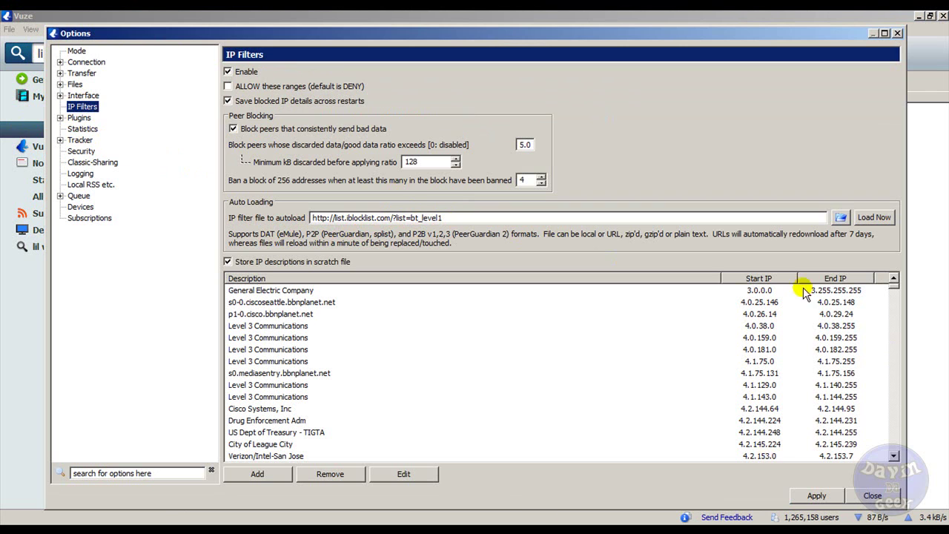
left_click(873, 496)
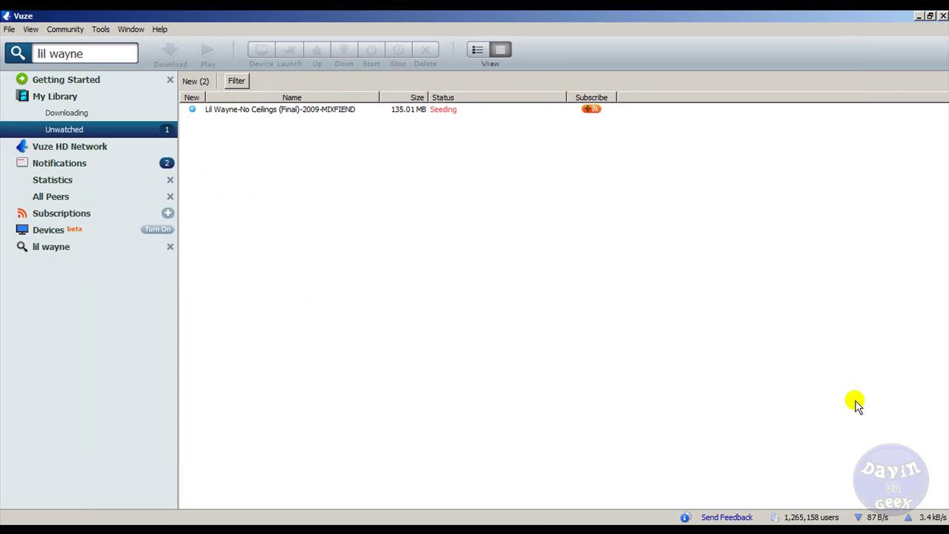